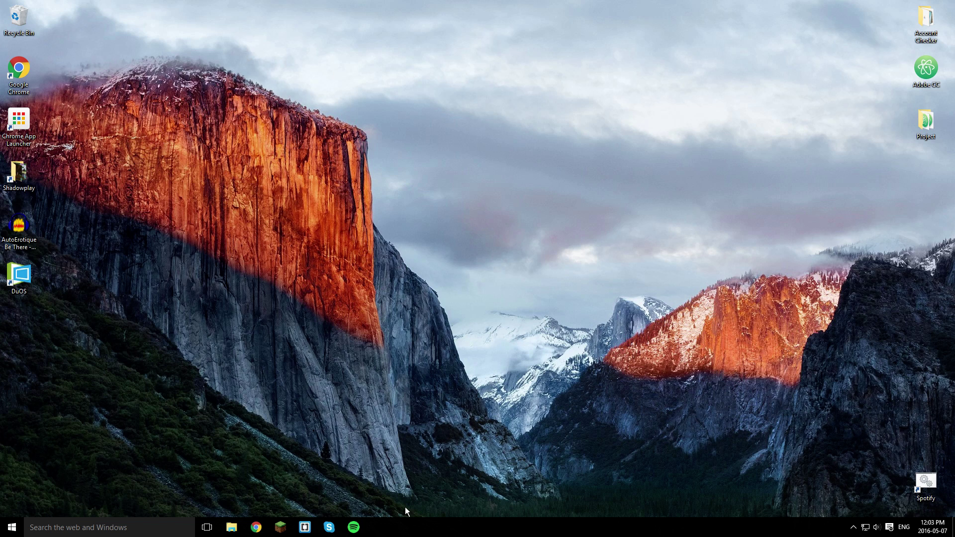
Launch Spotify from the taskbar and wait for its 'not responding' warning
left_click(354, 528)
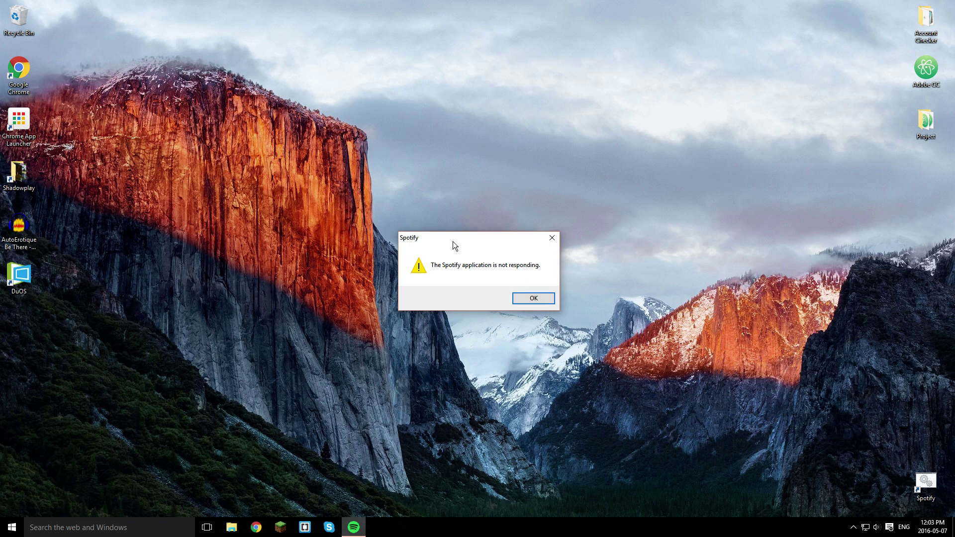
Dismiss the not-responding warning and open Task Manager from the Start right-click menu
left_click(533, 299)
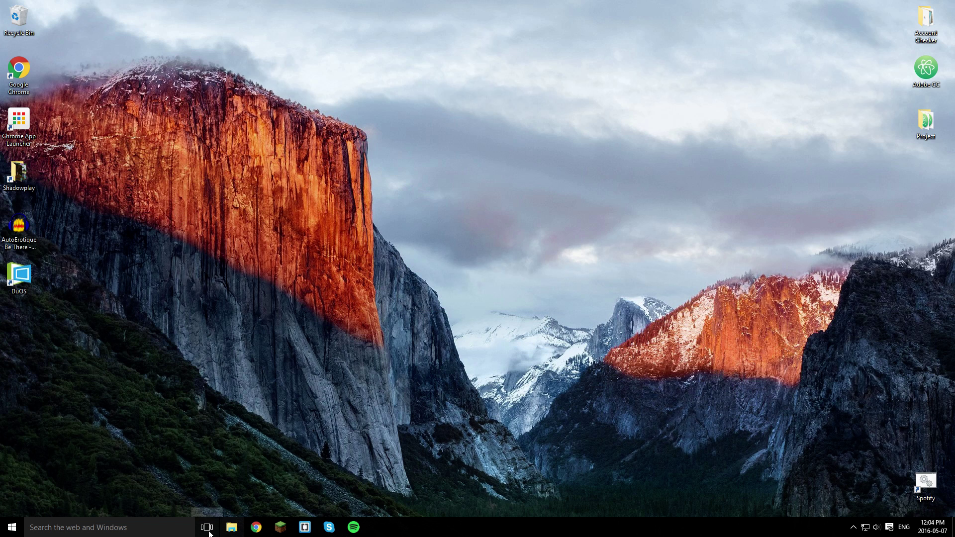
right_click(12, 528)
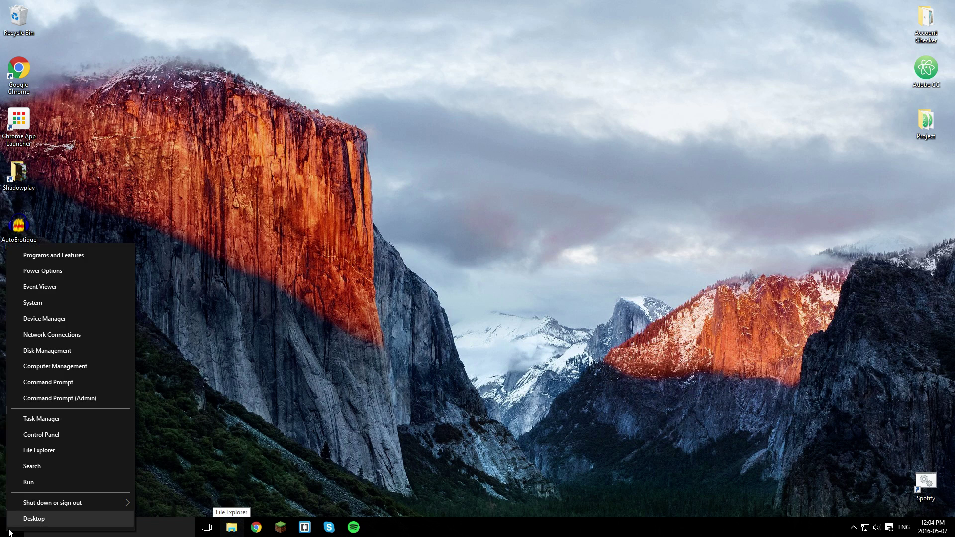
left_click(39, 418)
Clear and close the Windows search panel and Start menu that opened
left_click(112, 528)
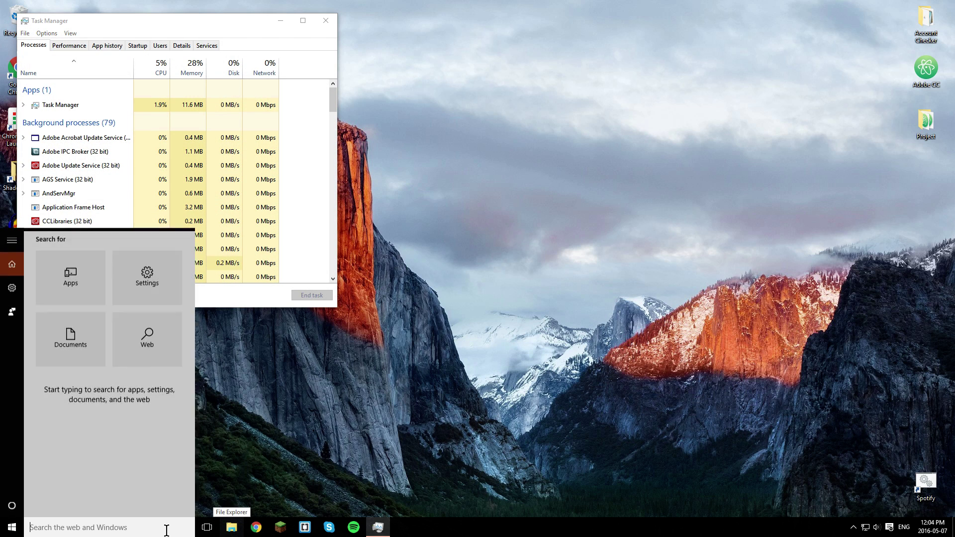
type("tas")
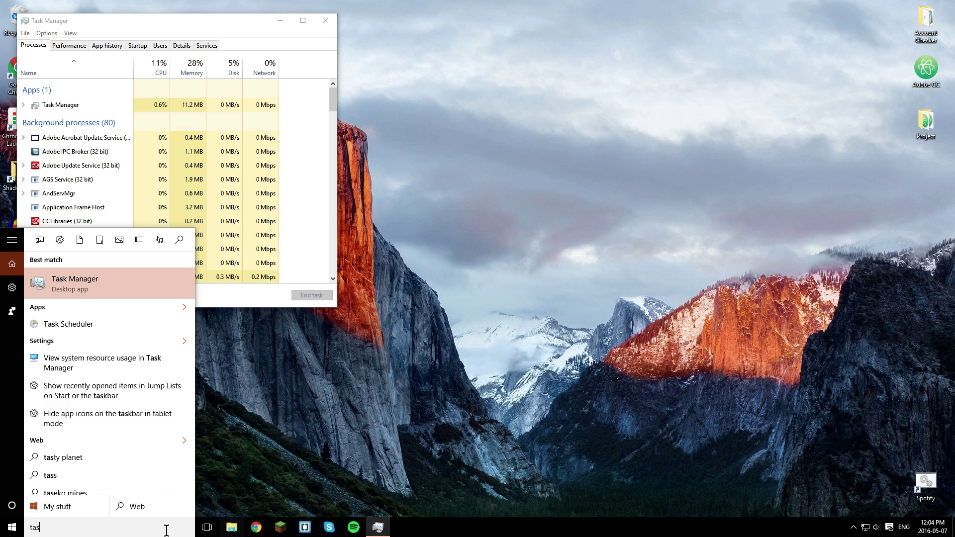
key("BackSpace")
key("BackSpace")
key("BackSpace")
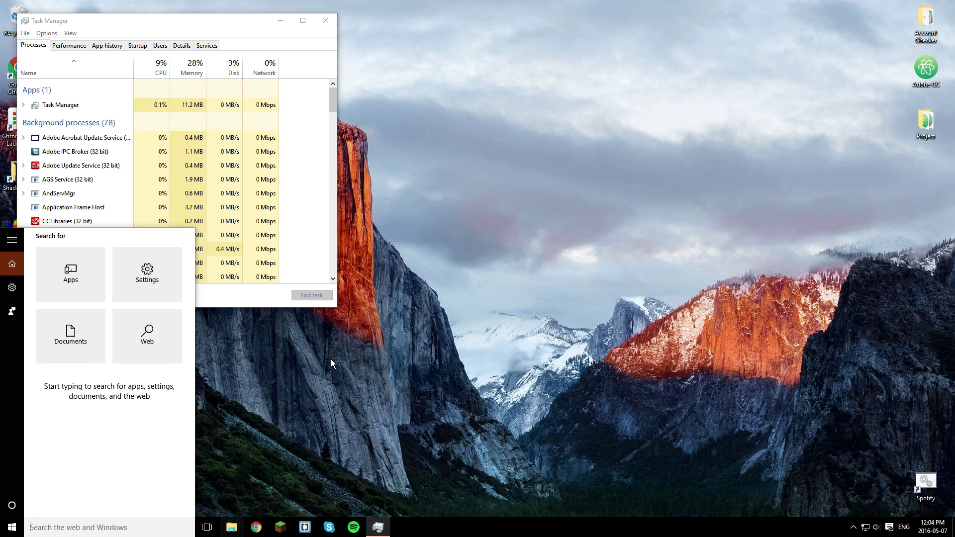
key("super")
left_click(593, 223)
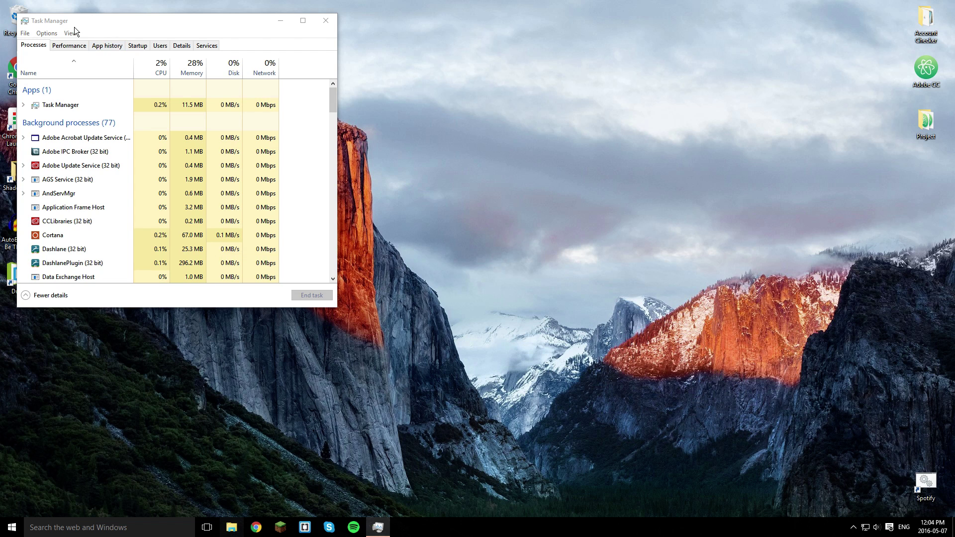
scroll(77, 152, "down", 2)
scroll(77, 151, "down", 2)
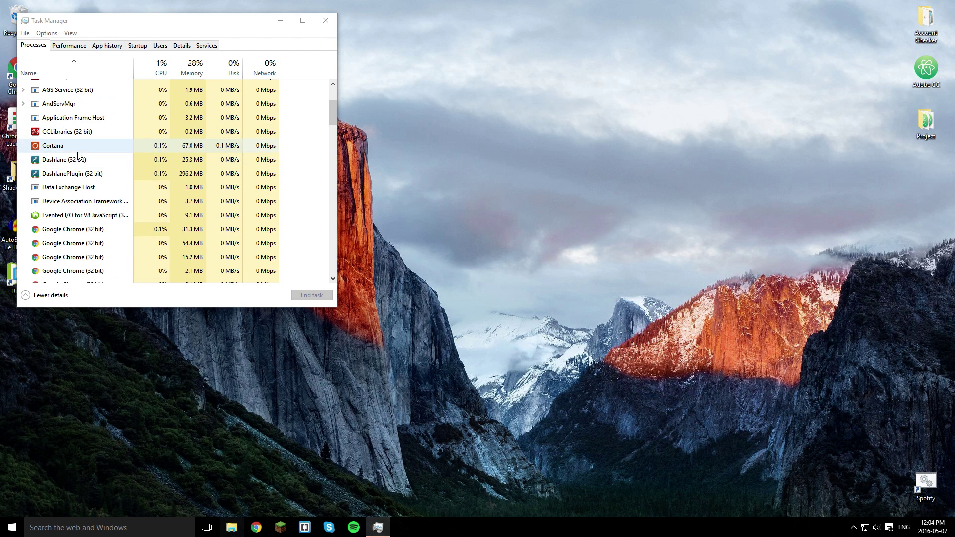
scroll(76, 151, "down", 2)
scroll(77, 151, "down", 2)
scroll(77, 151, "down", 3)
scroll(77, 151, "down", 2)
scroll(76, 151, "down", 3)
scroll(77, 151, "down", 3)
scroll(67, 186, "down", 1)
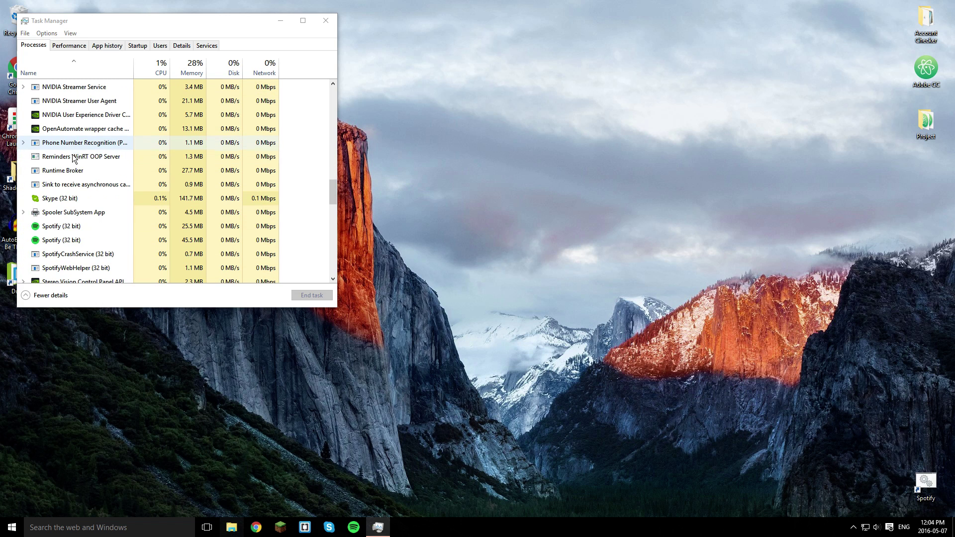
scroll(63, 254, "down", 1)
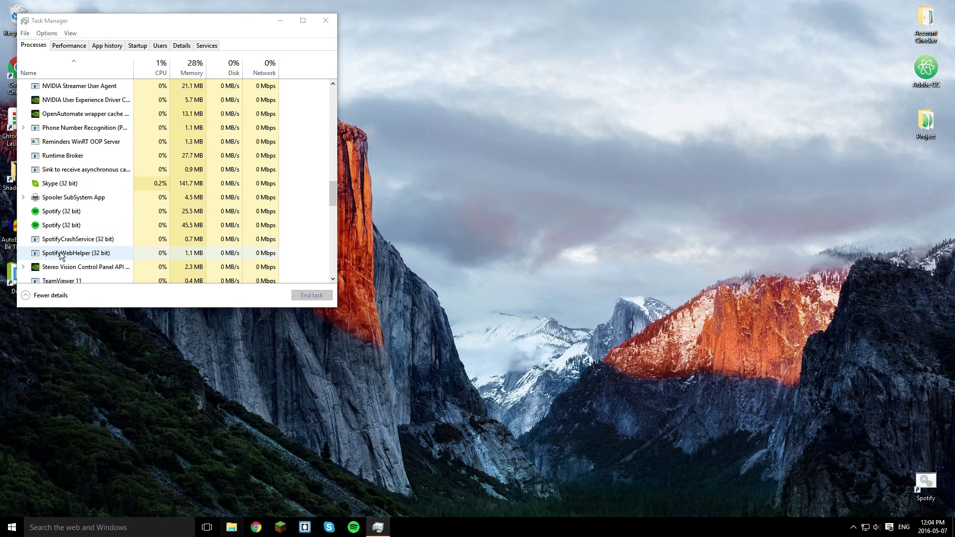
End each Spotify process, including SpotifyCrashService and SpotifyWebHelper, then close Task Manager
left_click(61, 211)
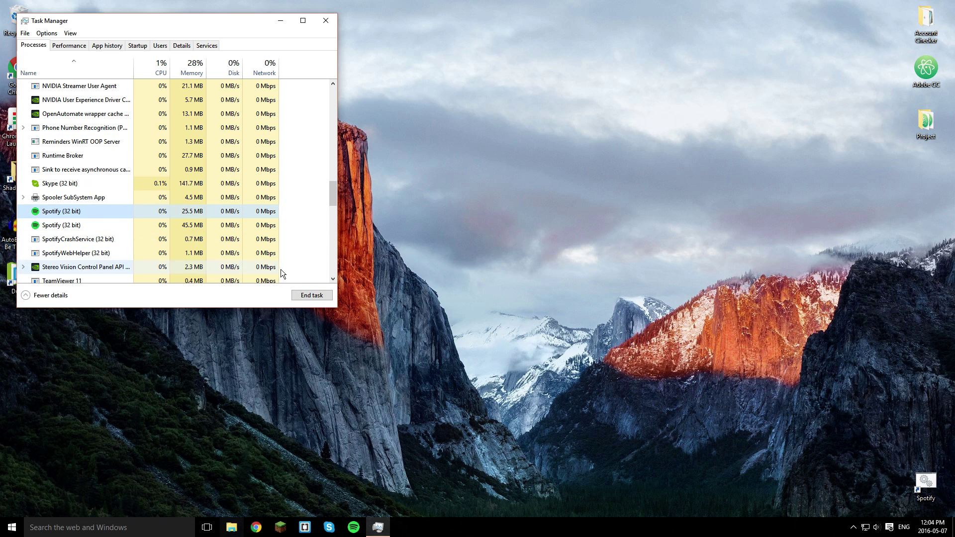
left_click(311, 295)
left_click(61, 211)
left_click(316, 297)
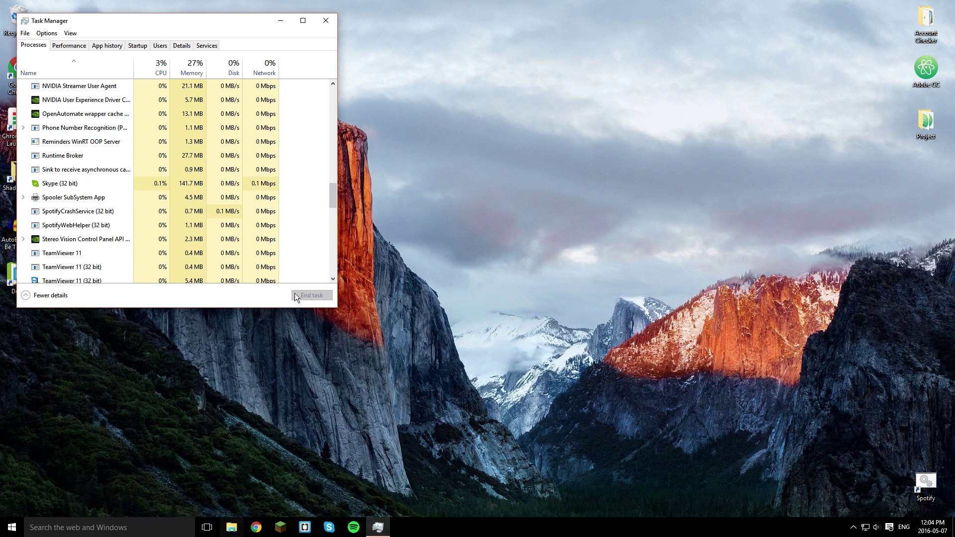
left_click(139, 212)
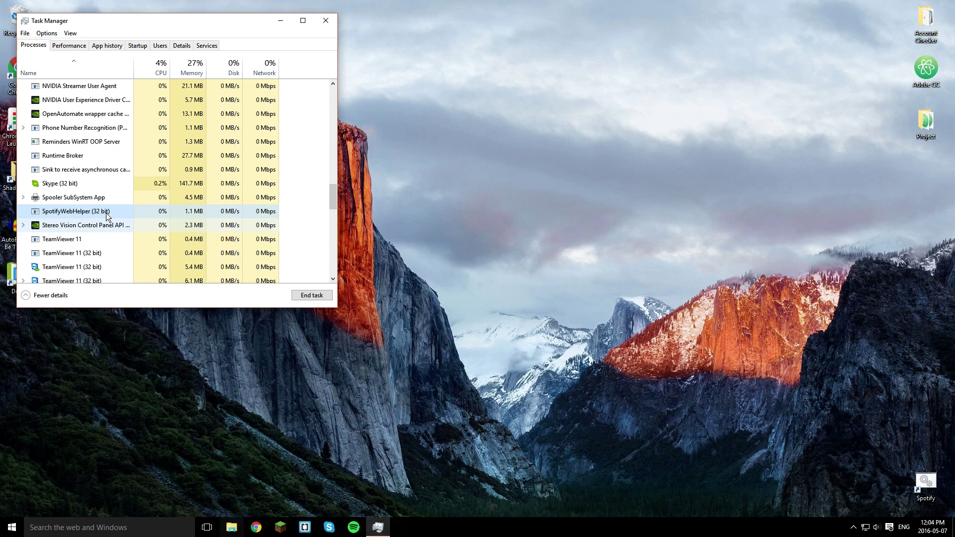
left_click(311, 295)
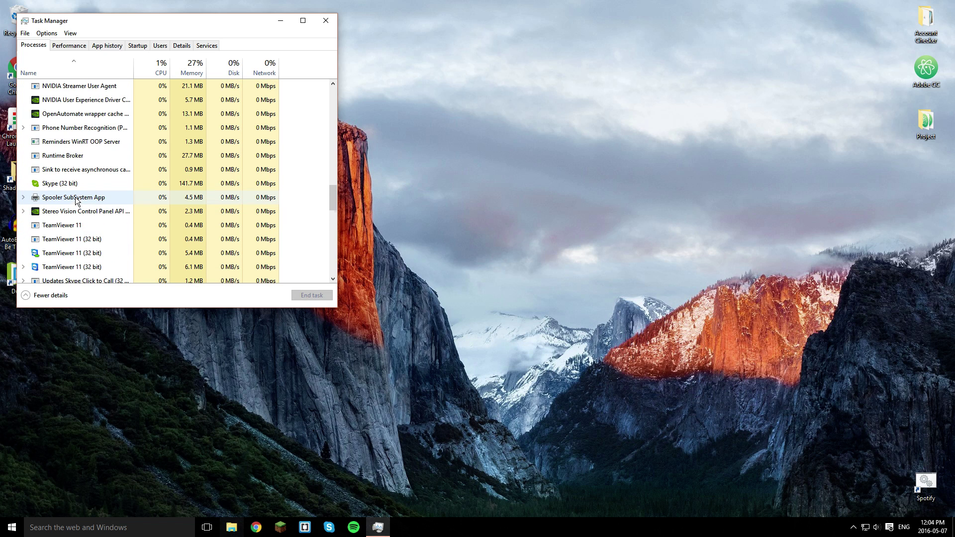
left_click(326, 20)
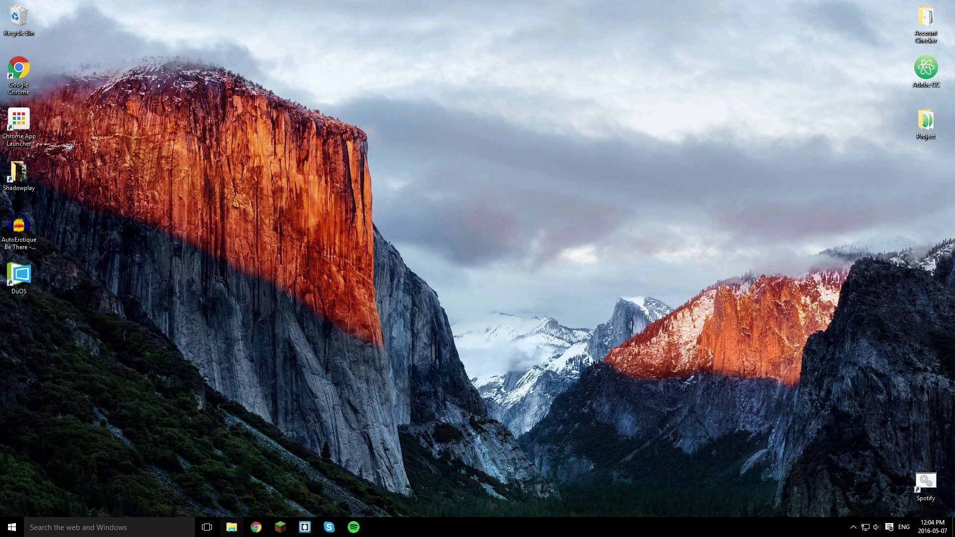
Relaunch Spotify from the taskbar and wait for its window to load
left_click(354, 528)
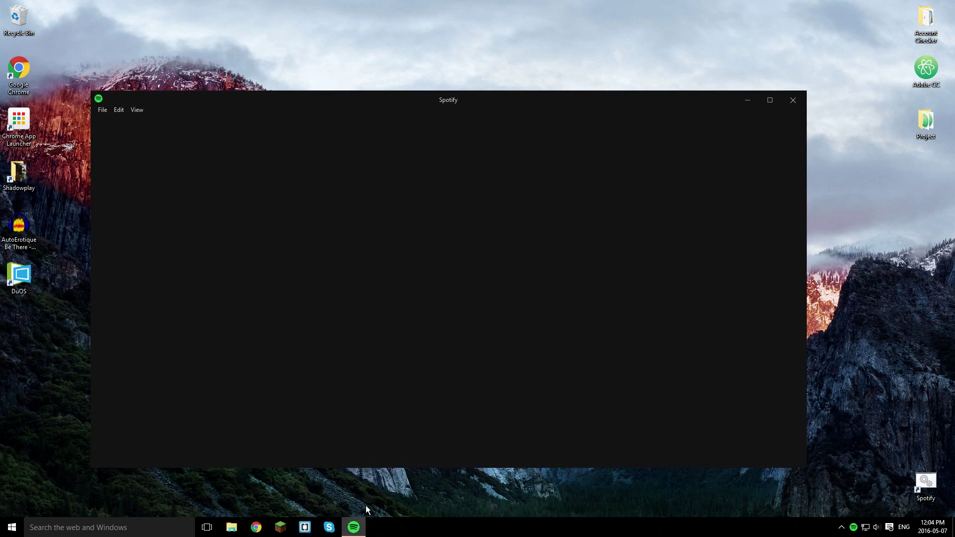